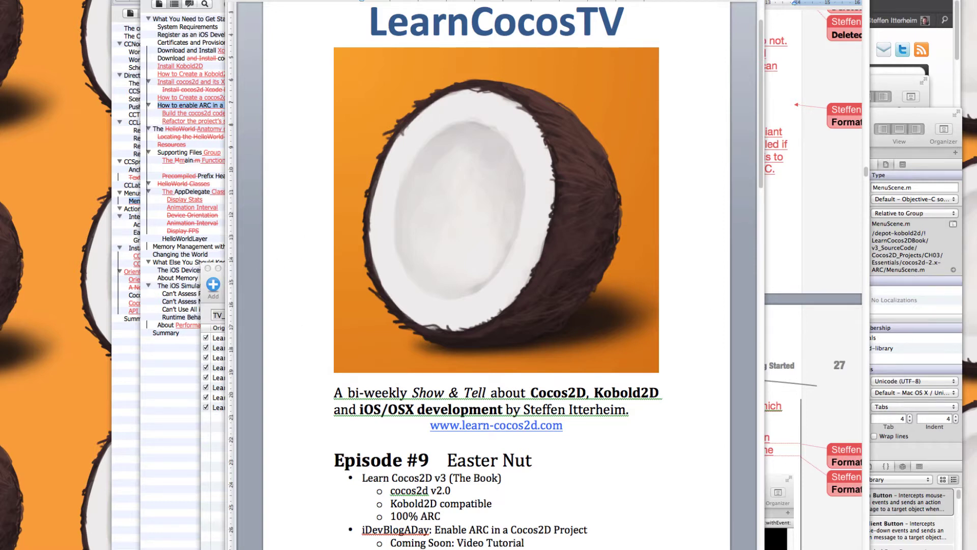
Step: Switch to the Chapter 2 document and read the section on enabling ARC in a cocos2d project, through Figure 2-7
{"action": "key", "text": "super+Tab"}
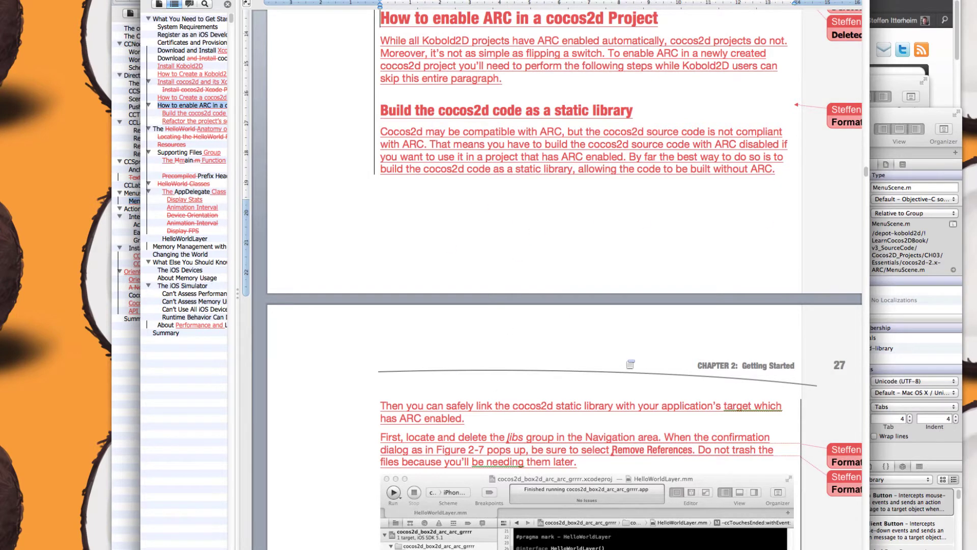
{"action": "scroll", "coordinate": [630, 365], "scroll_direction": "down", "scroll_amount": 2}
{"action": "scroll", "coordinate": [813, 179], "scroll_direction": "up", "scroll_amount": 2}
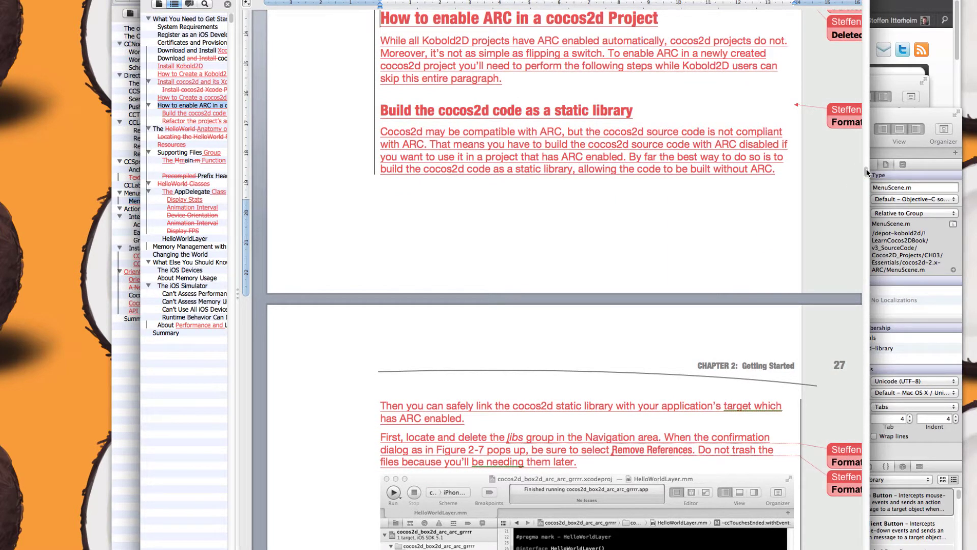
{"action": "left_click", "coordinate": [866, 334]}
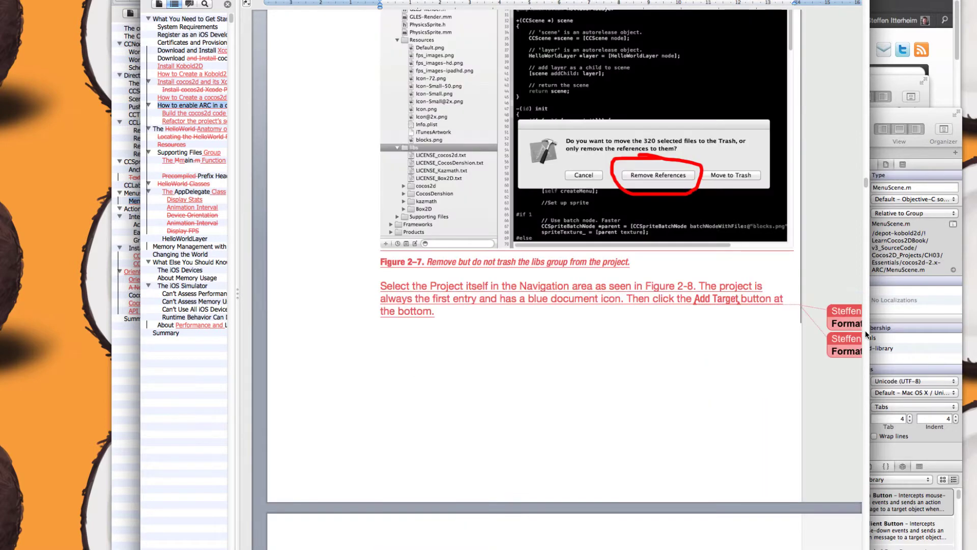
{"action": "left_click", "coordinate": [866, 334]}
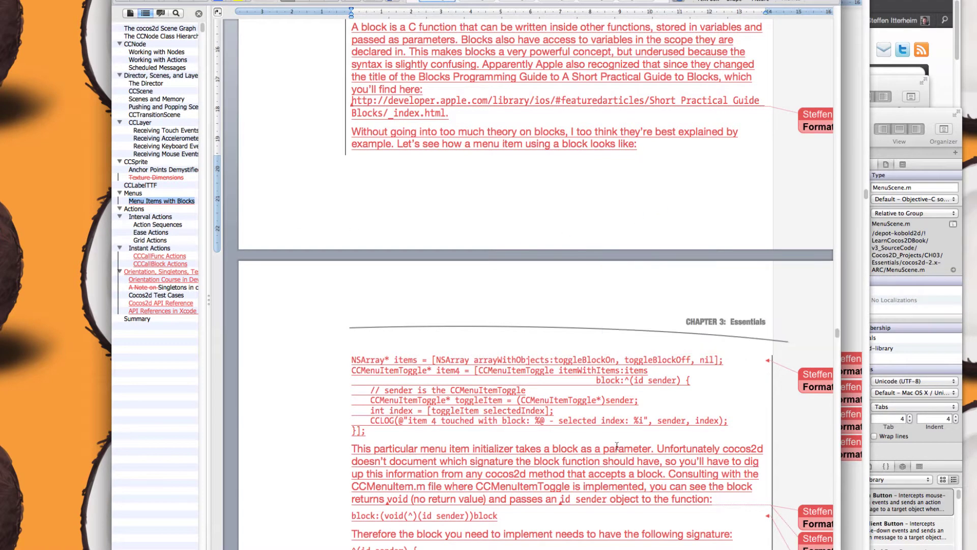
Step: Read the block-based menu item explanation in the Chapter 3 document and go to its CCCallBlock Actions section
{"action": "scroll", "coordinate": [629, 409], "scroll_direction": "down", "scroll_amount": 1}
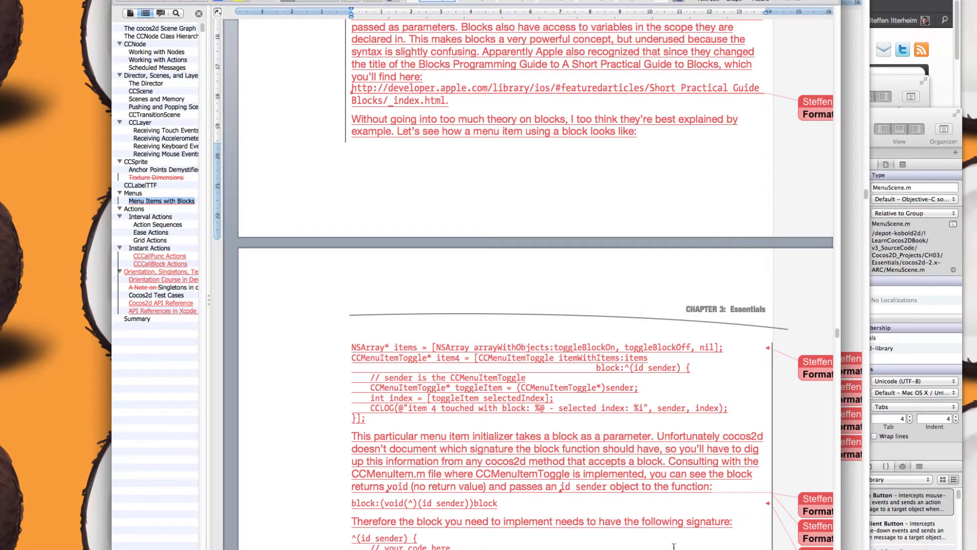
{"action": "scroll", "coordinate": [570, 356], "scroll_direction": "down", "scroll_amount": 5}
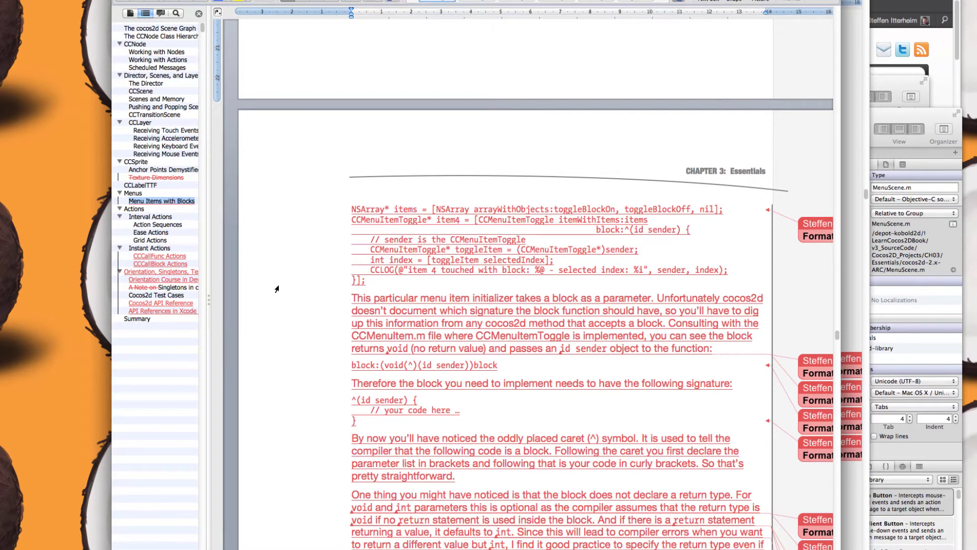
{"action": "left_click", "coordinate": [179, 263]}
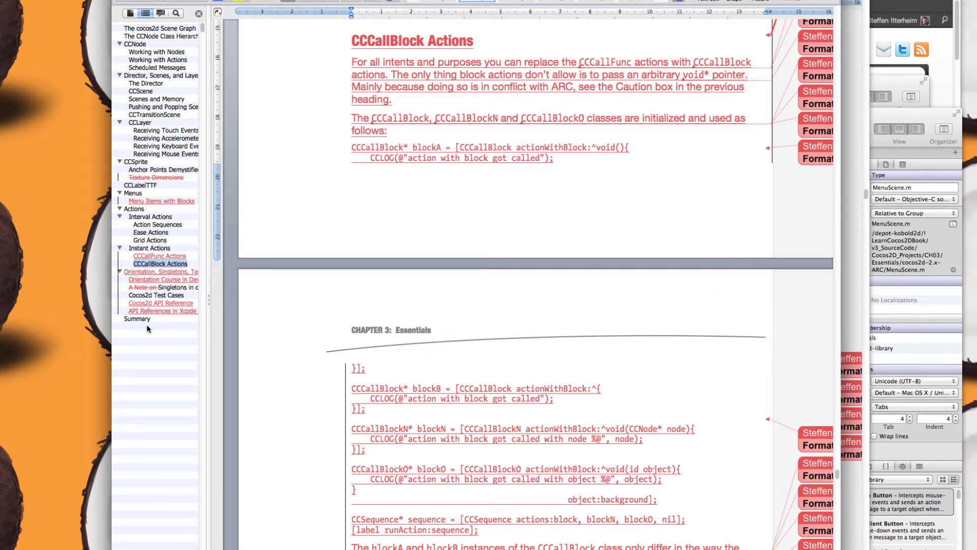
Step: View the Orientation Course in Device Orientation section with Figure 3-17, and go to the Cocos2d API Reference section
{"action": "left_click", "coordinate": [153, 279]}
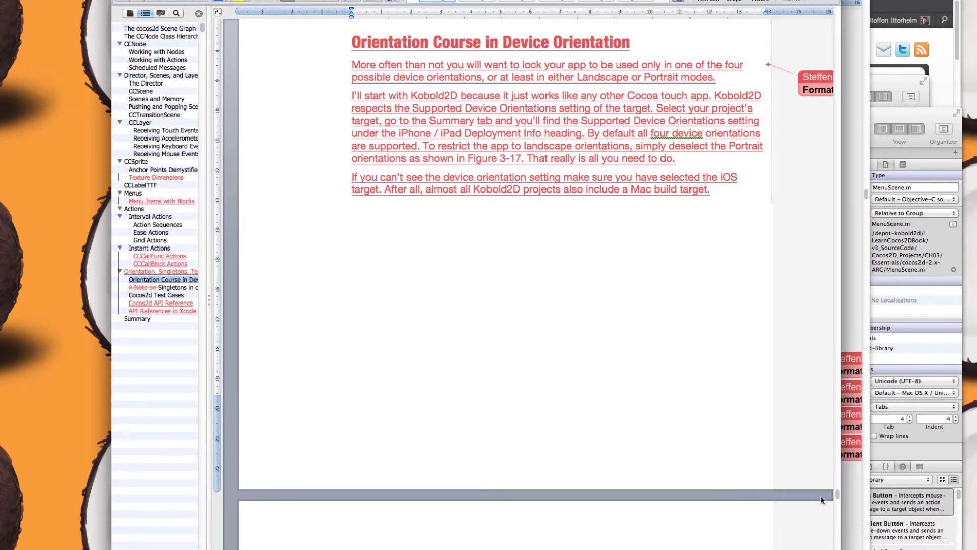
{"action": "scroll", "coordinate": [693, 476], "scroll_direction": "down", "scroll_amount": 10}
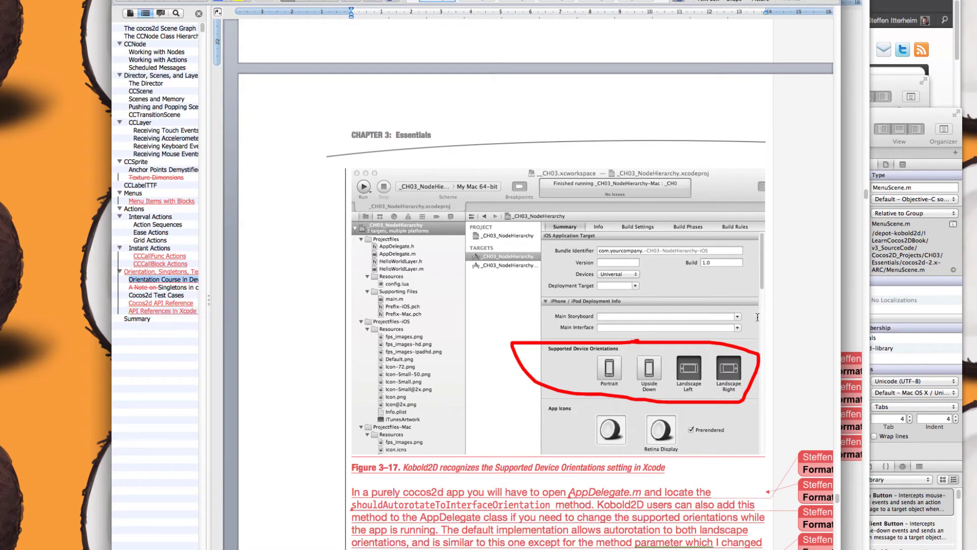
{"action": "left_click", "coordinate": [178, 305]}
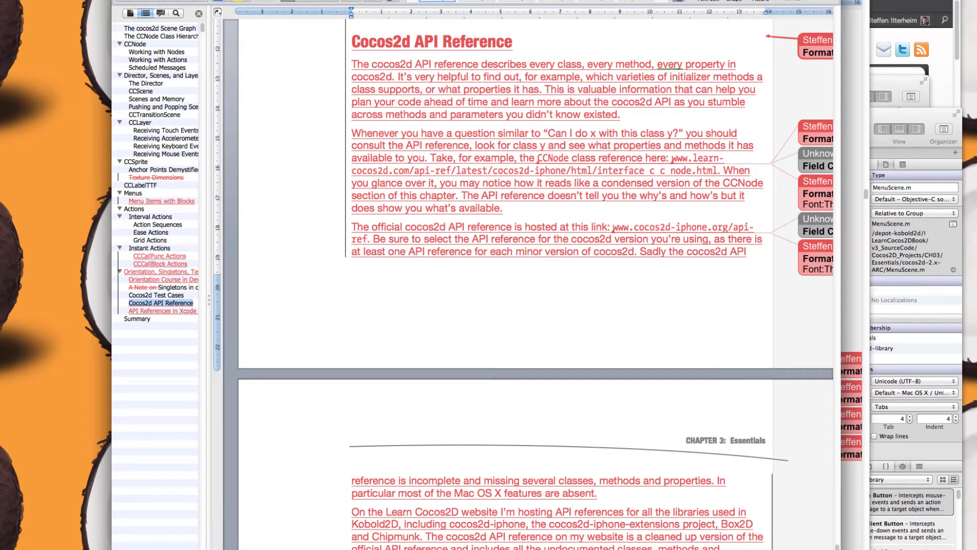
Step: Switch to Xcode and run the Essentials project on the iPhone 5.1 Simulator
{"action": "key", "text": "super+Tab"}
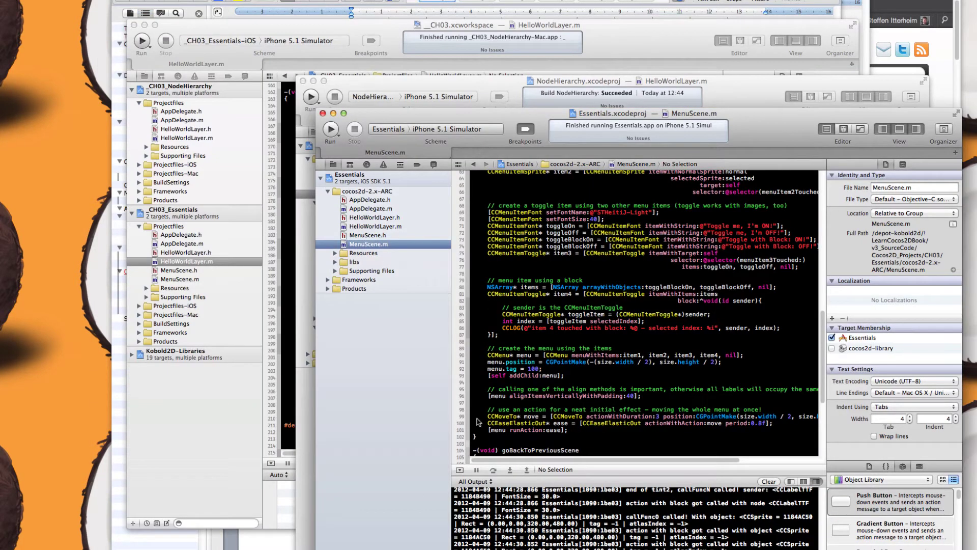
{"action": "left_click", "coordinate": [663, 286]}
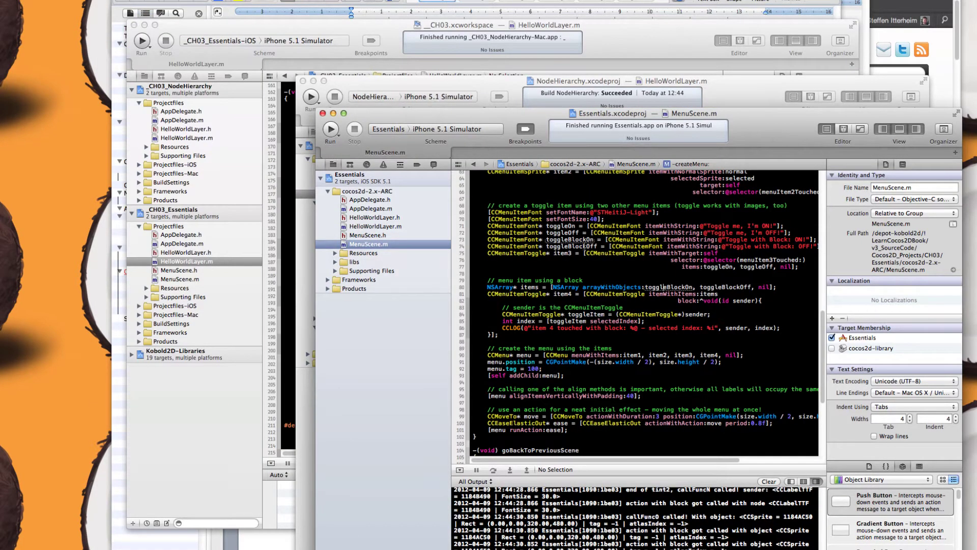
{"action": "left_click", "coordinate": [332, 129]}
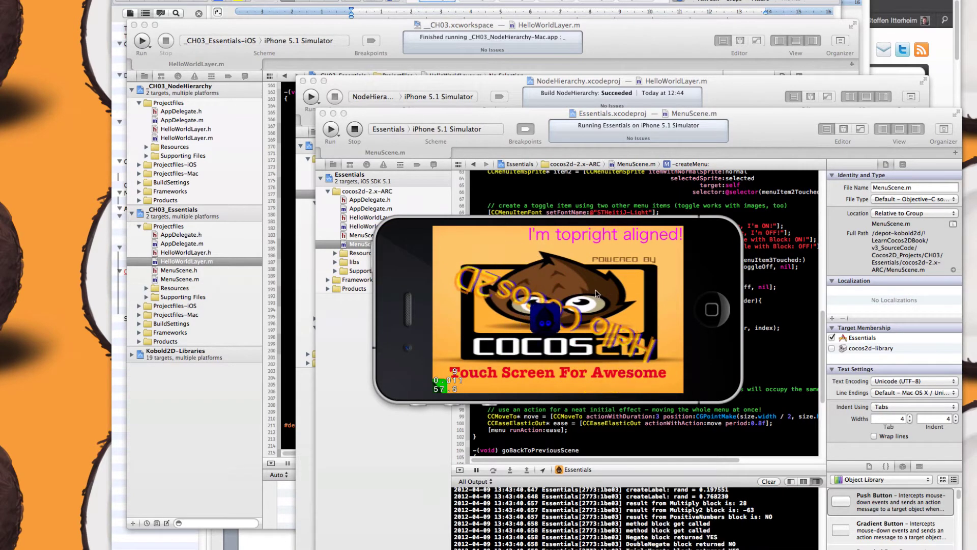
Step: Open the menu scene in the simulated app, go back to the main scene and hide the simulator
{"action": "left_click", "coordinate": [454, 302]}
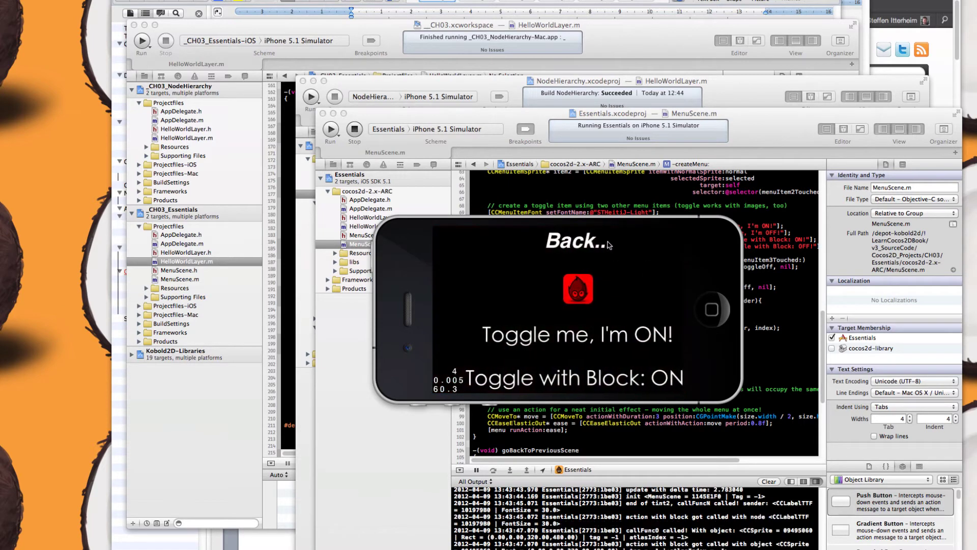
{"action": "left_click", "coordinate": [619, 252]}
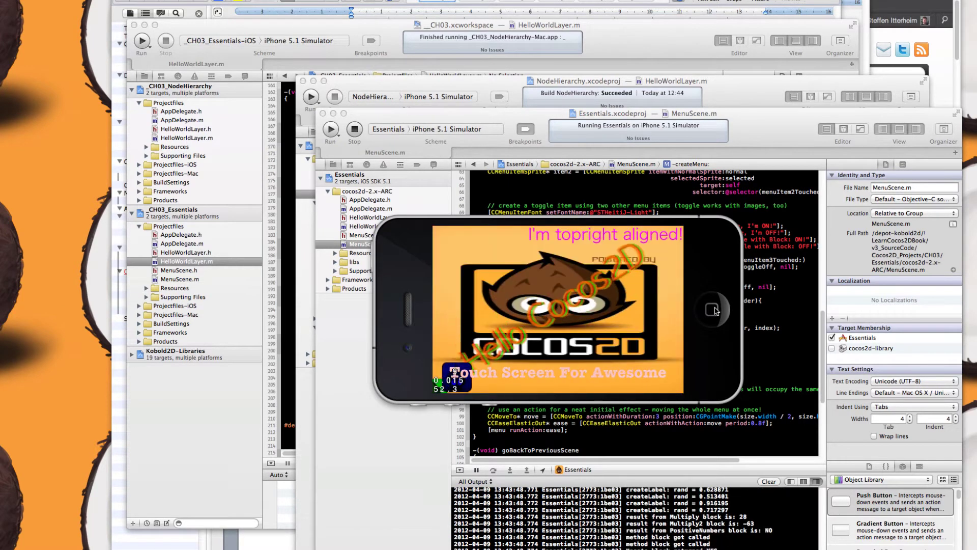
{"action": "left_click", "coordinate": [715, 311]}
{"action": "key", "text": "super+h"}
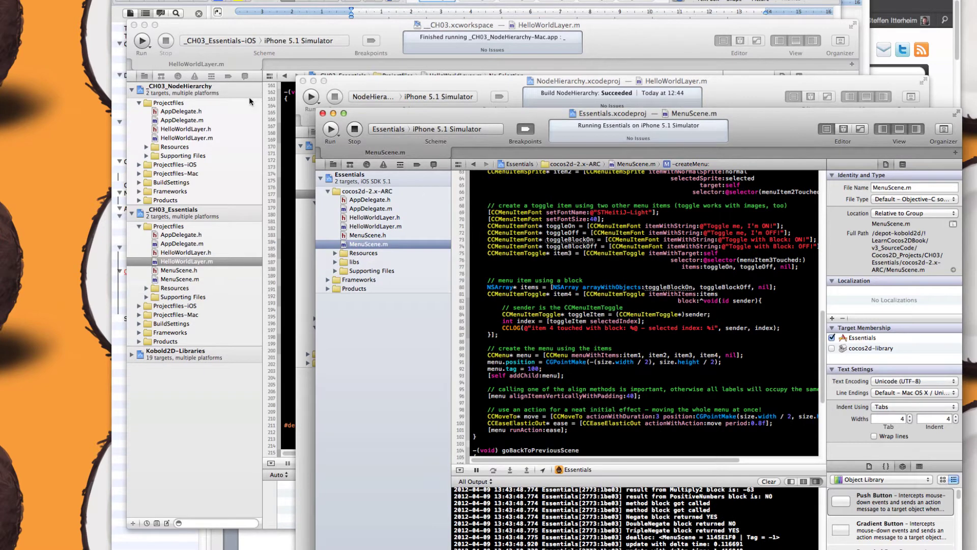
Step: Bring the _CH03 workspace forward and look through the moreBlocksExamples method in HelloWorldLayer.m
{"action": "left_click", "coordinate": [347, 29]}
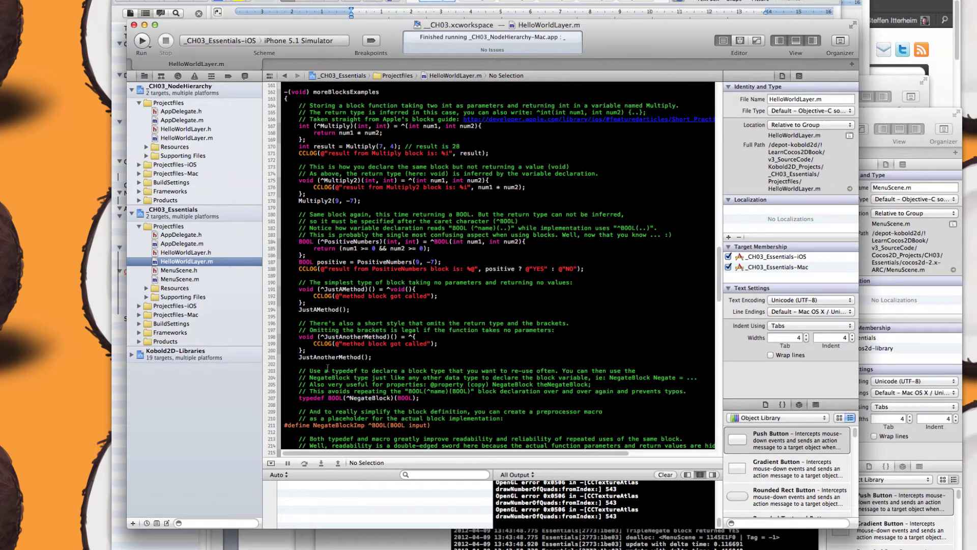
{"action": "scroll", "coordinate": [327, 367], "scroll_direction": "down", "scroll_amount": 1}
{"action": "scroll", "coordinate": [327, 365], "scroll_direction": "down", "scroll_amount": 8}
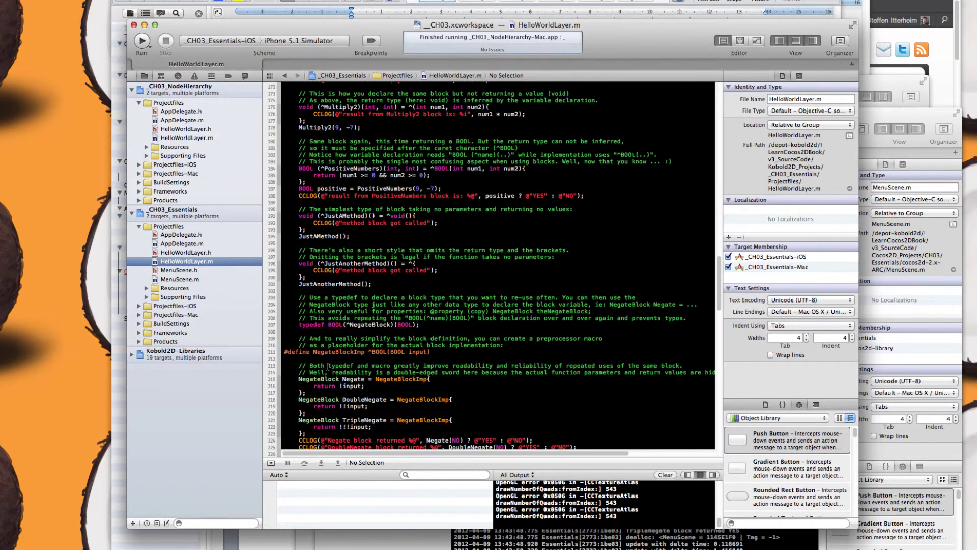
{"action": "scroll", "coordinate": [327, 367], "scroll_direction": "up", "scroll_amount": 3}
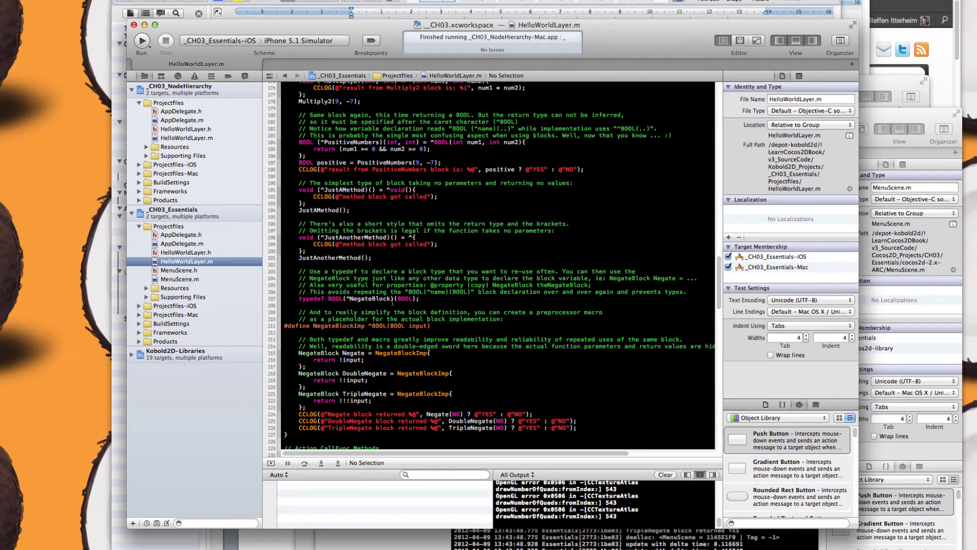
Step: Highlight the NegateBlock typedef, the NegateBlockImp macro and the Negate block declaration that uses them in turn
{"action": "left_click_drag", "start_coordinate": [329, 298], "coordinate": [418, 298]}
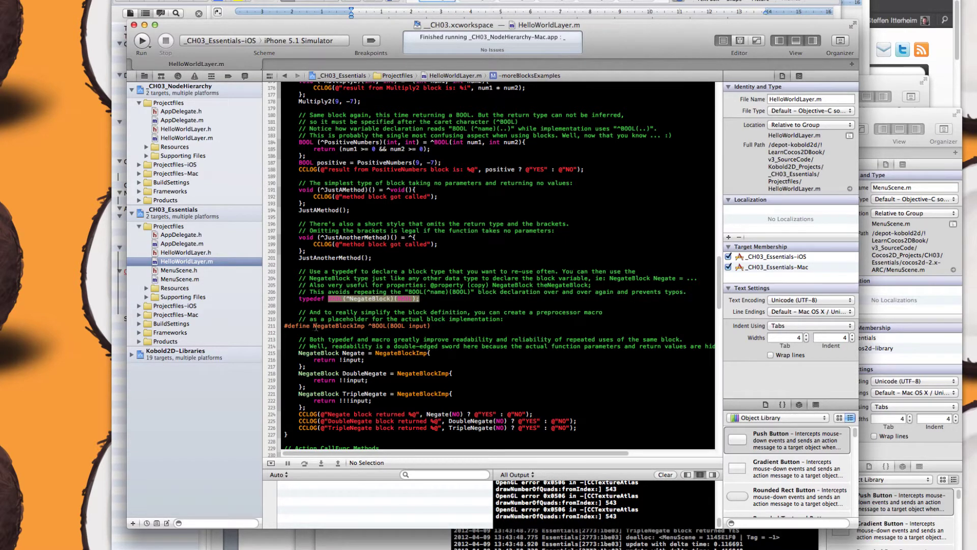
{"action": "left_click_drag", "start_coordinate": [312, 326], "coordinate": [439, 329]}
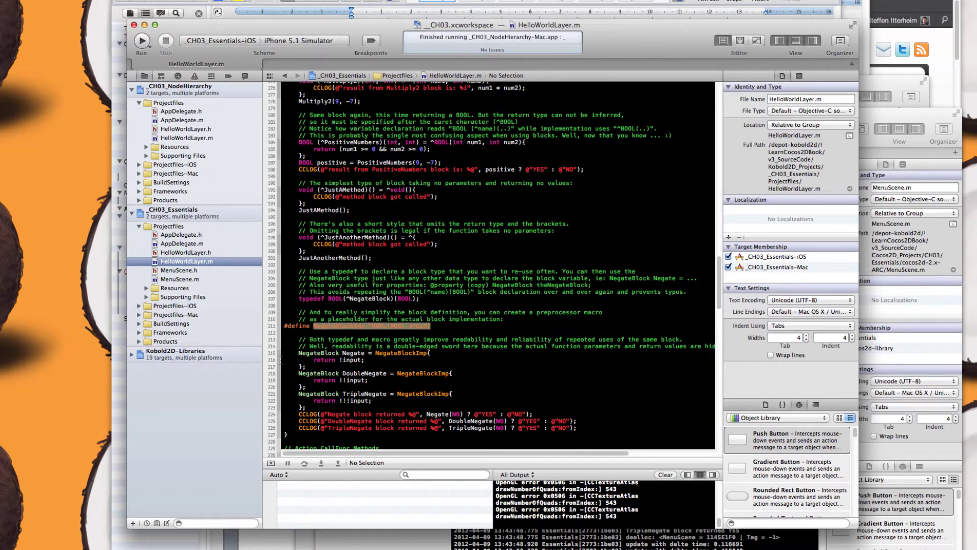
{"action": "left_click_drag", "start_coordinate": [298, 353], "coordinate": [428, 353]}
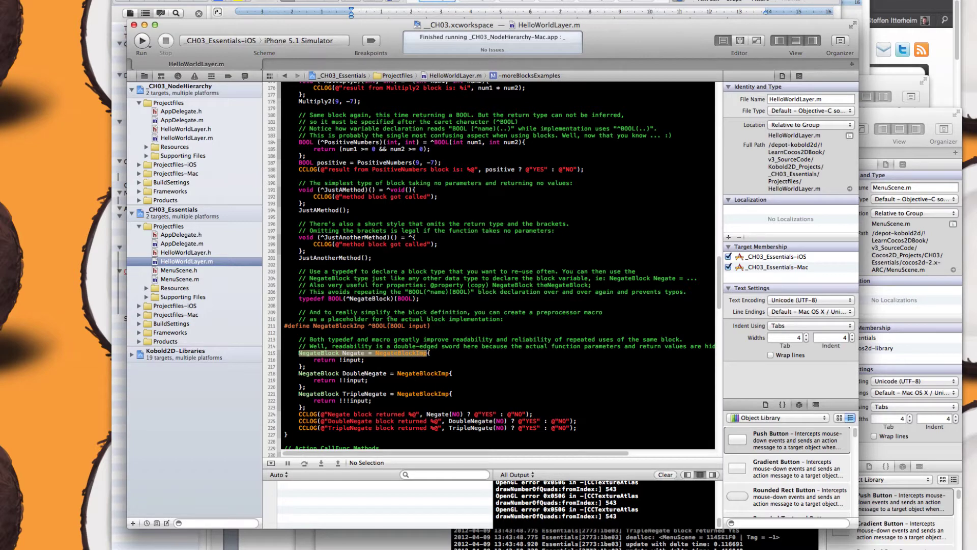
{"action": "left_click", "coordinate": [386, 361]}
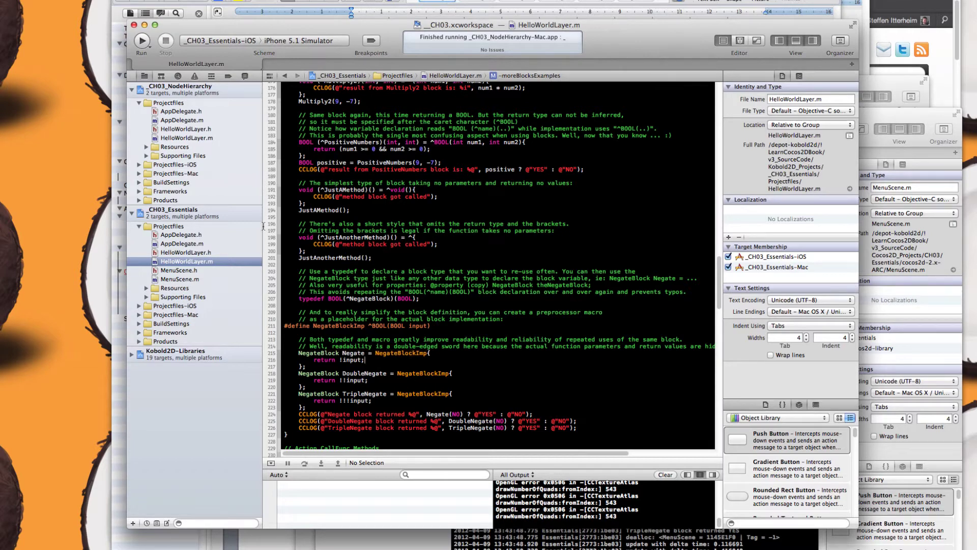
Step: Build and run the _CH03_Essentials-iOS scheme on the iPhone 5.1 Simulator
{"action": "left_click", "coordinate": [147, 44]}
{"action": "left_click", "coordinate": [571, 124]}
{"action": "key", "text": "super+r"}
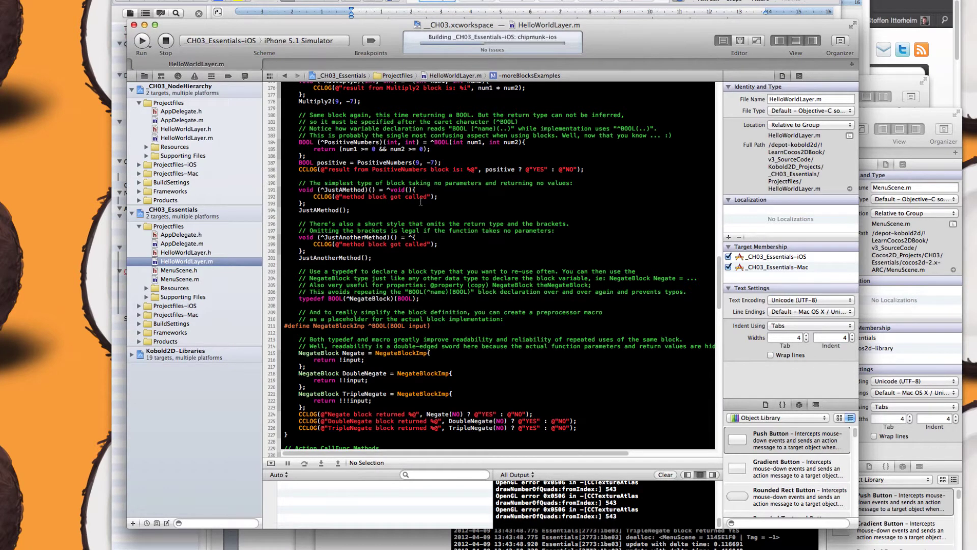
Step: Change the scheme to _CH03_Essentials-Mac on My Mac 64-bit and run it alongside the iOS version
{"action": "left_click", "coordinate": [239, 45]}
{"action": "mouse_move", "coordinate": [297, 49]}
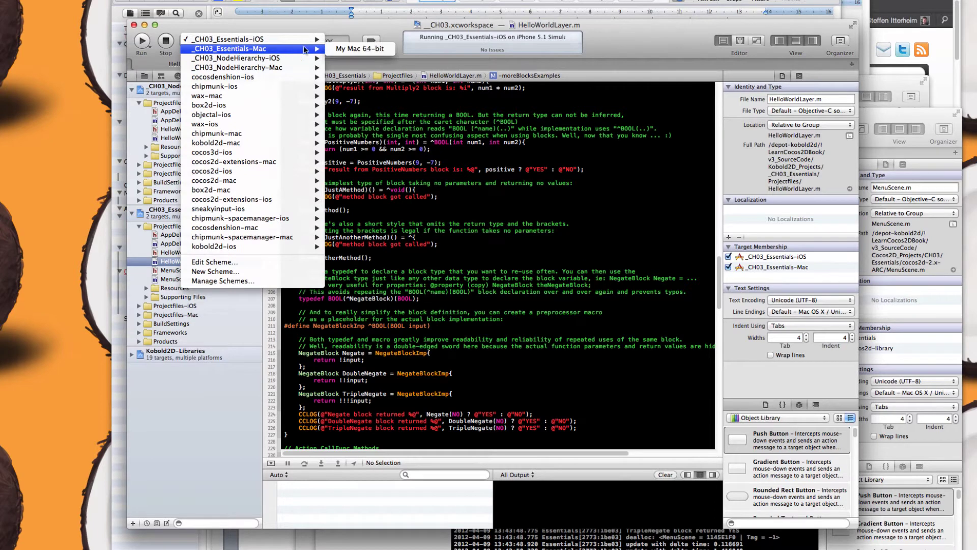
{"action": "left_click", "coordinate": [366, 49]}
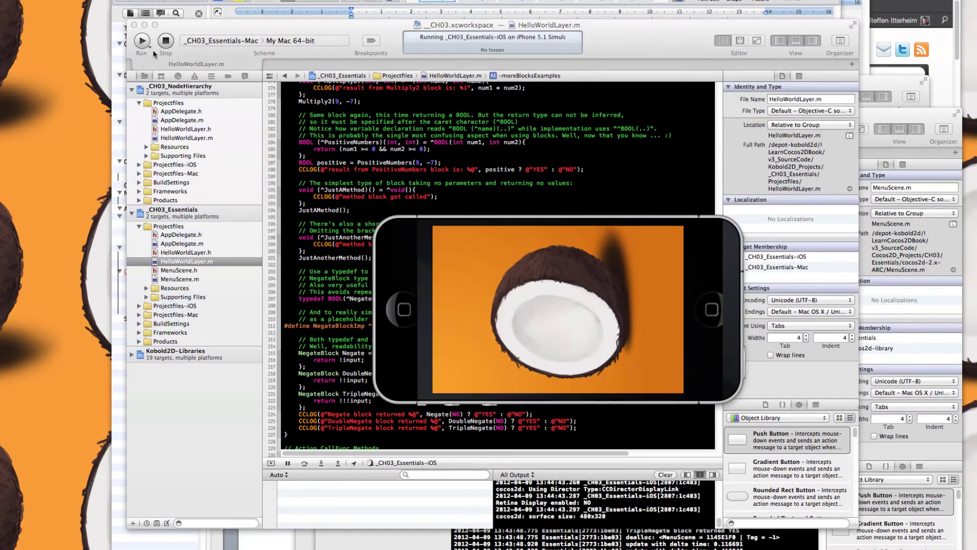
{"action": "left_click", "coordinate": [141, 43]}
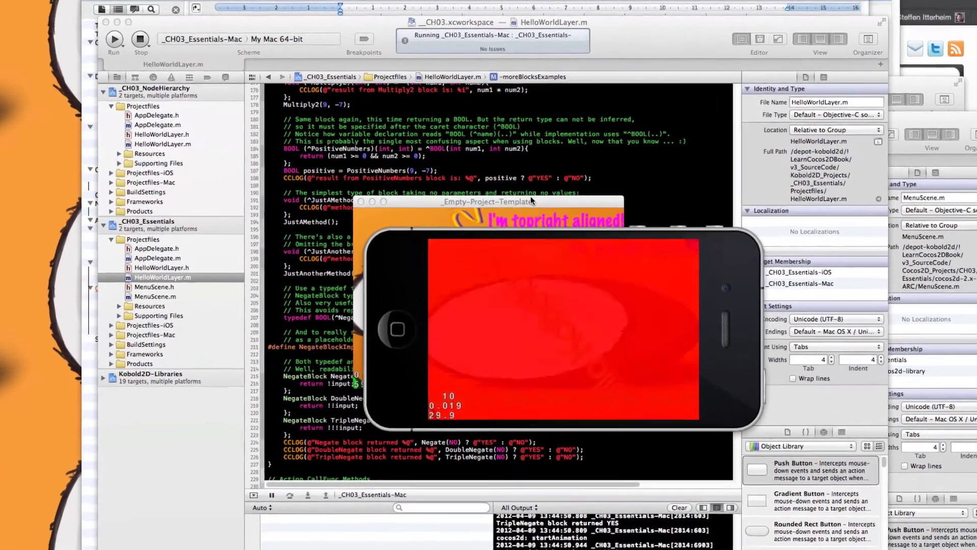
Step: Move the Mac app window above the simulator, open the menu scene and return to the main scene in both apps
{"action": "left_click_drag", "start_coordinate": [526, 192], "coordinate": [635, 13]}
{"action": "left_click", "coordinate": [637, 154]}
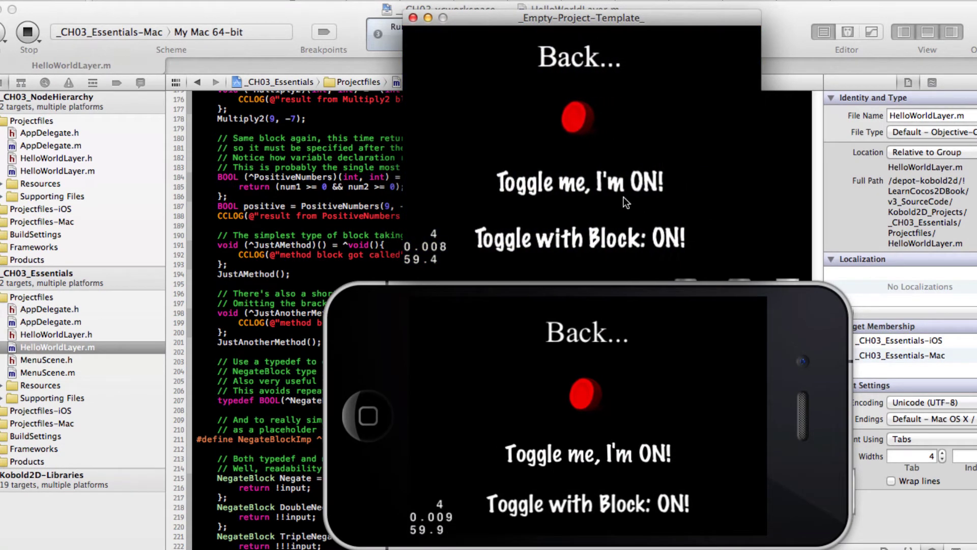
{"action": "left_click", "coordinate": [583, 47]}
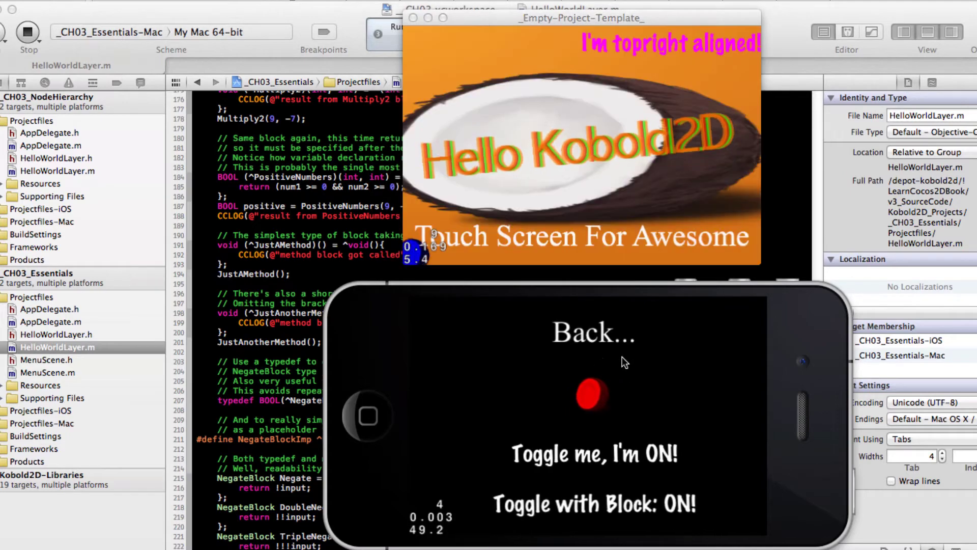
{"action": "left_click", "coordinate": [620, 356]}
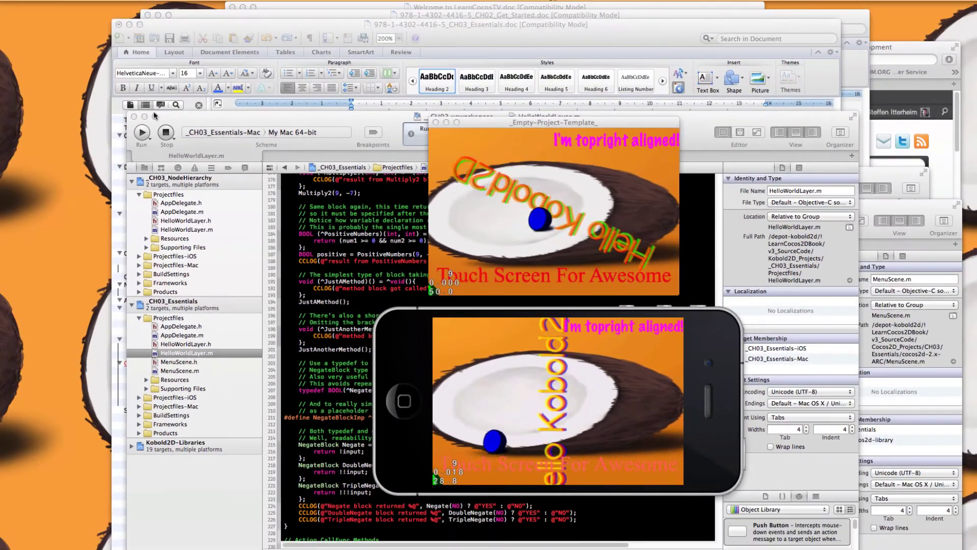
Step: Stop the running Essentials apps and open the _CH03_NodeHierarchy project settings
{"action": "left_click", "coordinate": [166, 132]}
{"action": "left_click_drag", "start_coordinate": [169, 135], "coordinate": [209, 156]}
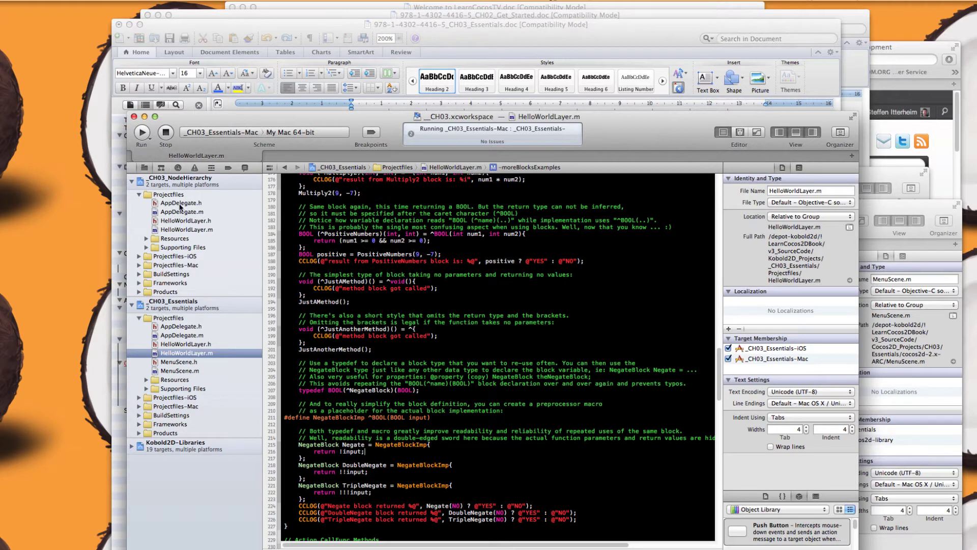
{"action": "left_click", "coordinate": [199, 181]}
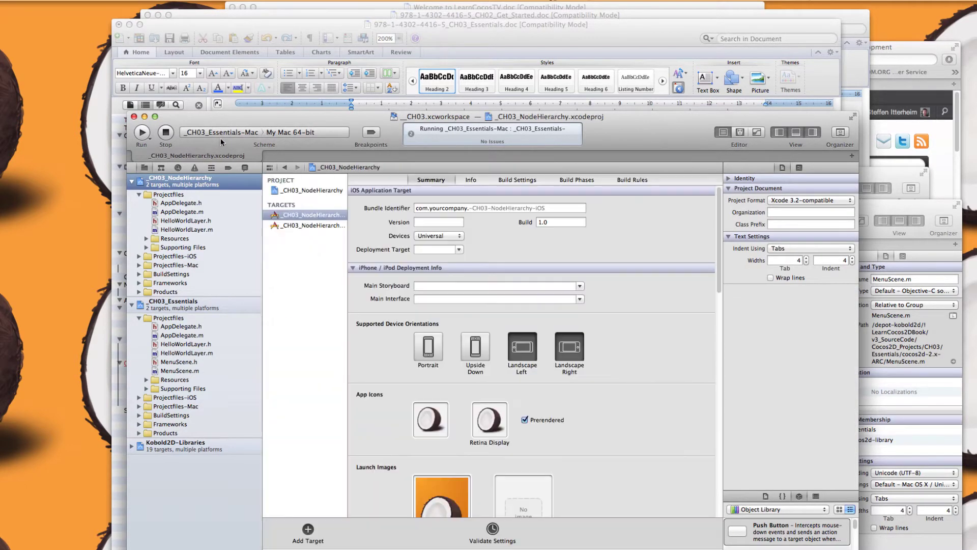
Step: Run the _CH03_NodeHierarchy-Mac scheme on My Mac 64-bit to view its parent-child nodes, and stop the app
{"action": "left_click", "coordinate": [220, 134]}
{"action": "left_click", "coordinate": [223, 150]}
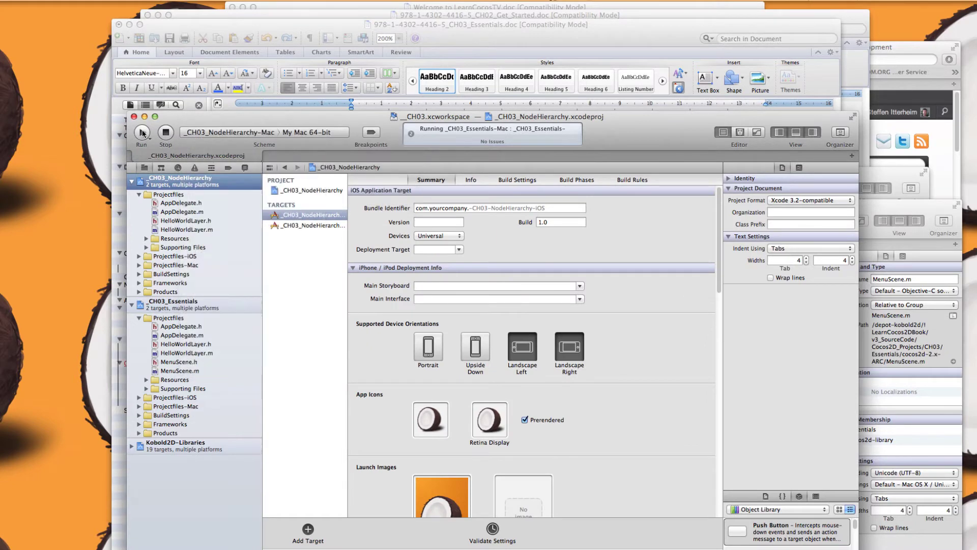
{"action": "key", "text": "super+r"}
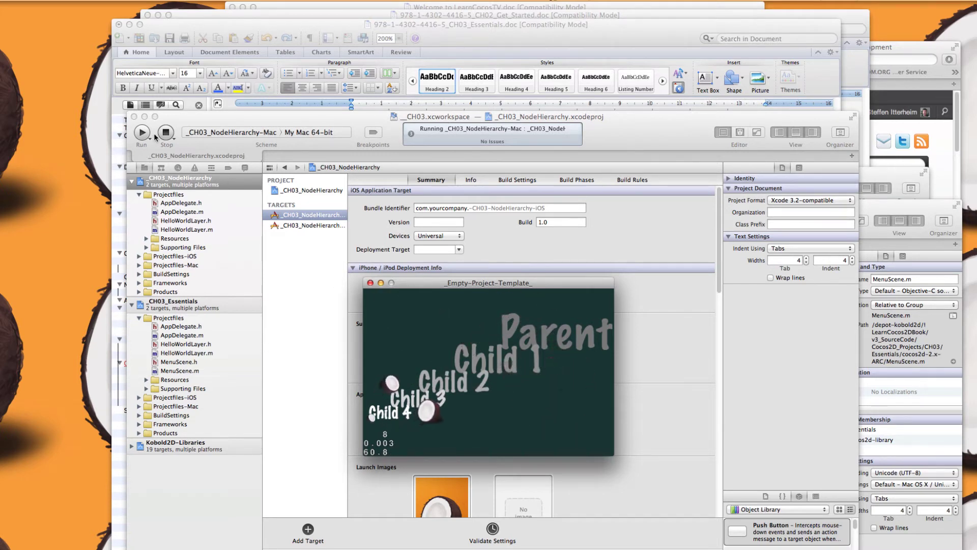
{"action": "left_click", "coordinate": [166, 135]}
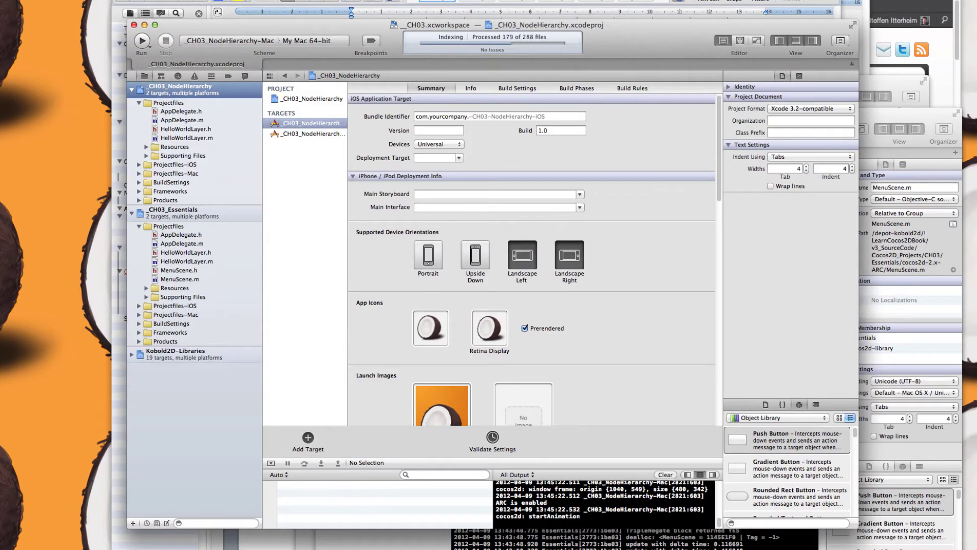
Step: Switch to the browser and examine the ARC in a Cocos2D project guide, covering template installation and the separate cocos2d library
{"action": "key", "text": "super+Tab"}
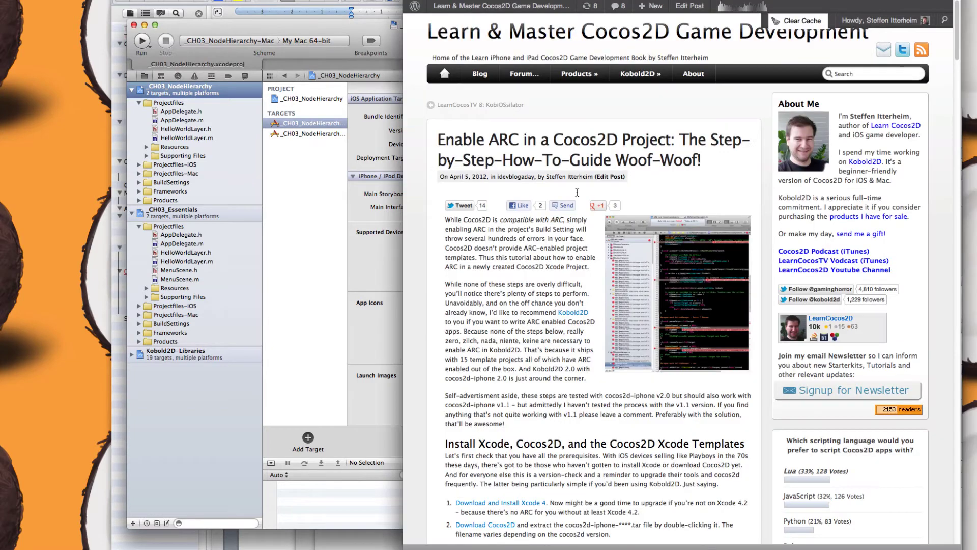
{"action": "scroll", "coordinate": [541, 340], "scroll_direction": "down", "scroll_amount": 4}
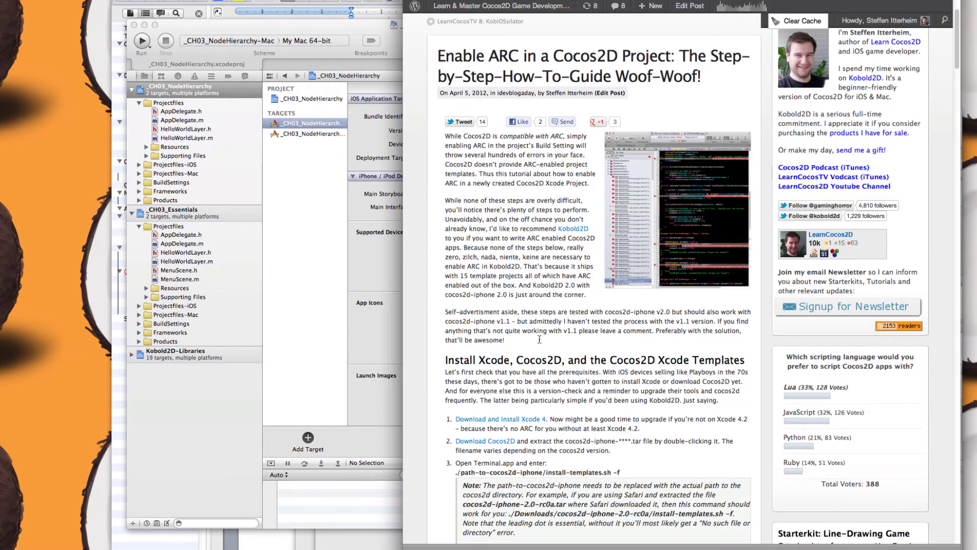
{"action": "scroll", "coordinate": [562, 330], "scroll_direction": "down", "scroll_amount": 15}
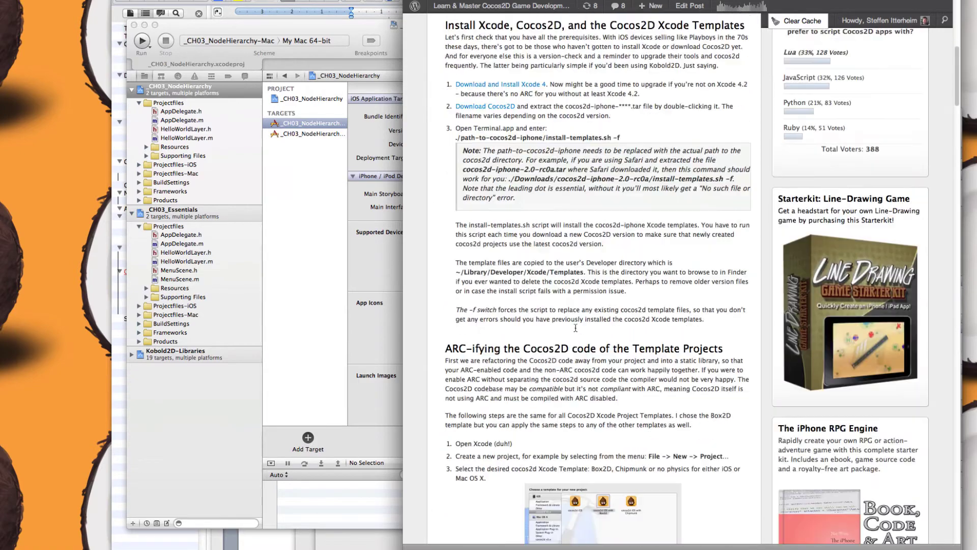
{"action": "scroll", "coordinate": [560, 455], "scroll_direction": "down", "scroll_amount": 16}
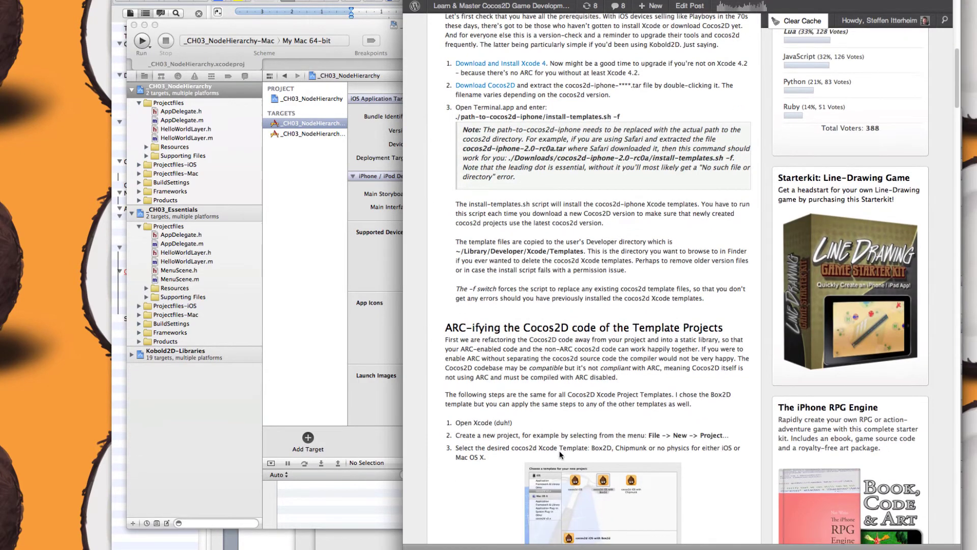
{"action": "scroll", "coordinate": [559, 453], "scroll_direction": "down", "scroll_amount": 20}
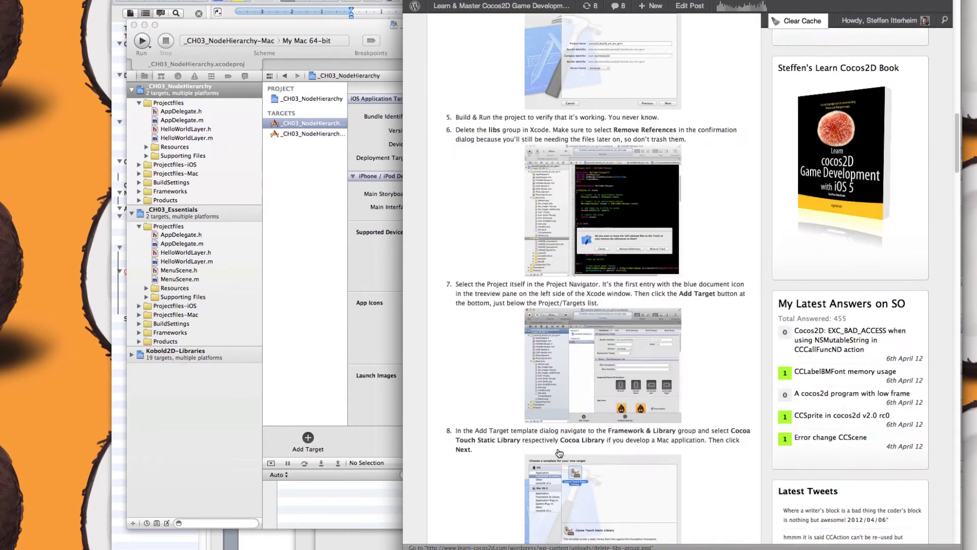
{"action": "scroll", "coordinate": [559, 453], "scroll_direction": "down", "scroll_amount": 11}
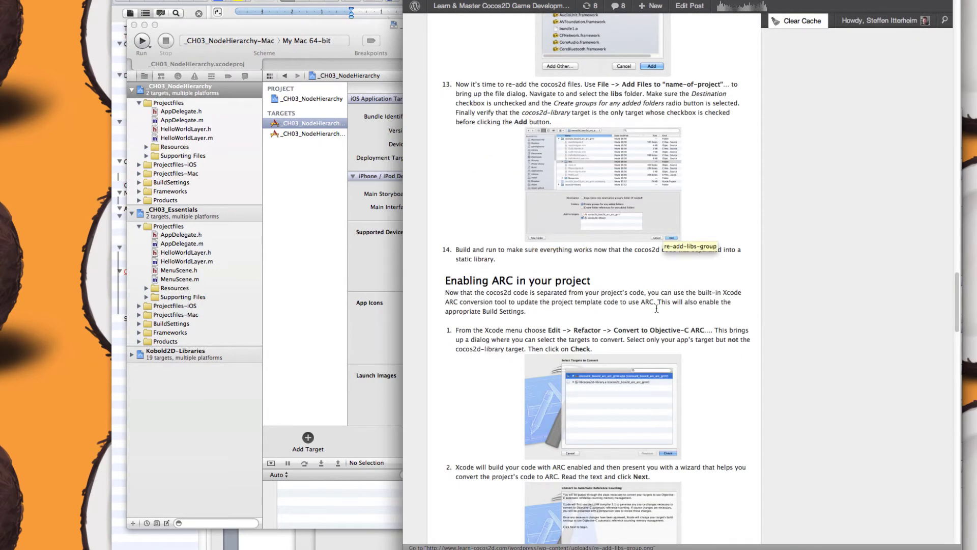
Step: Review the guide's section on enabling ARC in a project up to the optional cleanup, and return to the article's introduction
{"action": "scroll", "coordinate": [662, 236], "scroll_direction": "up", "scroll_amount": 11}
{"action": "scroll", "coordinate": [621, 450], "scroll_direction": "down", "scroll_amount": 11}
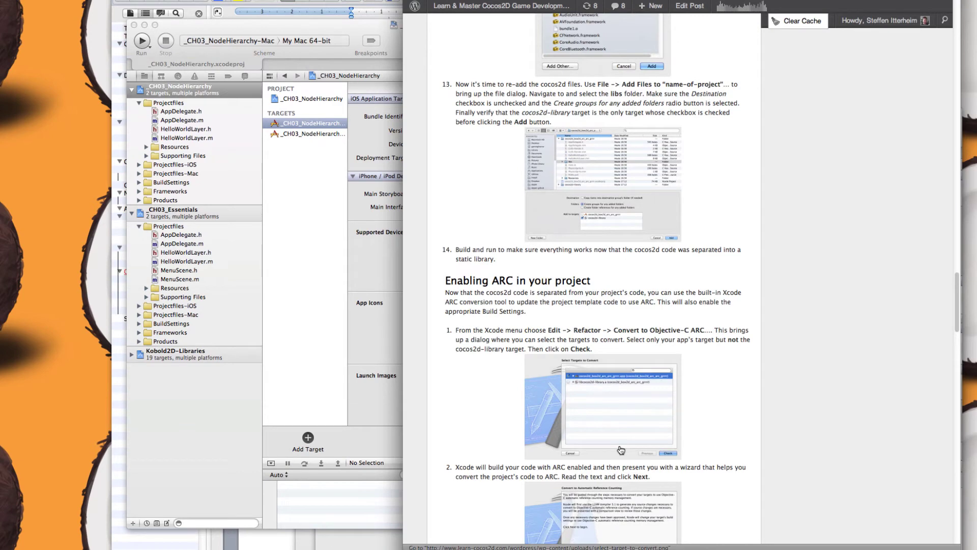
{"action": "scroll", "coordinate": [621, 450], "scroll_direction": "down", "scroll_amount": 6}
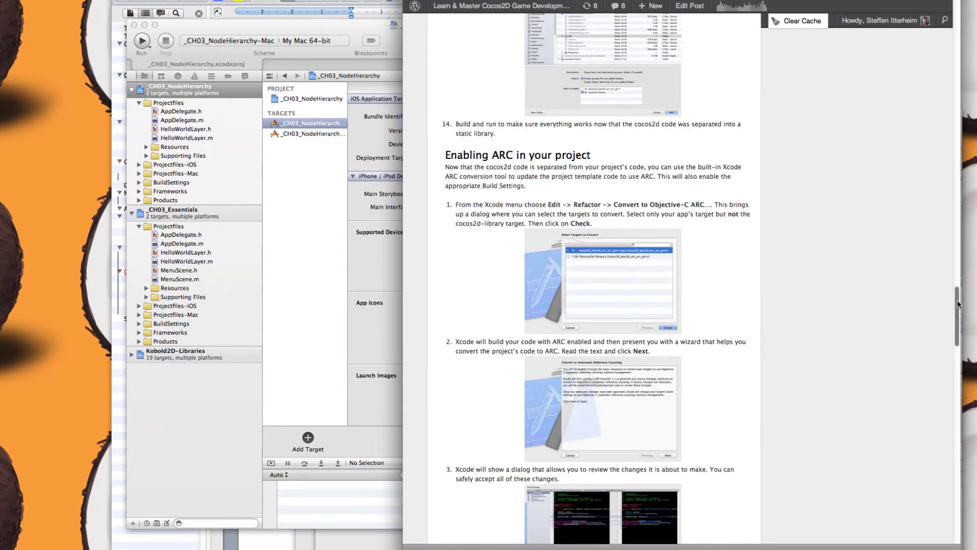
{"action": "left_click_drag", "start_coordinate": [958, 305], "coordinate": [958, 322]}
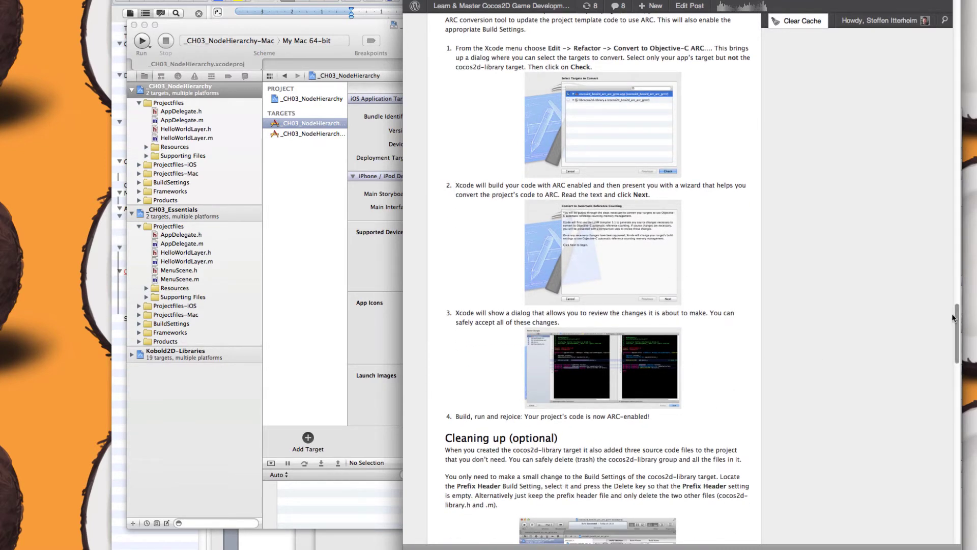
{"action": "left_click_drag", "start_coordinate": [957, 317], "coordinate": [952, 28]}
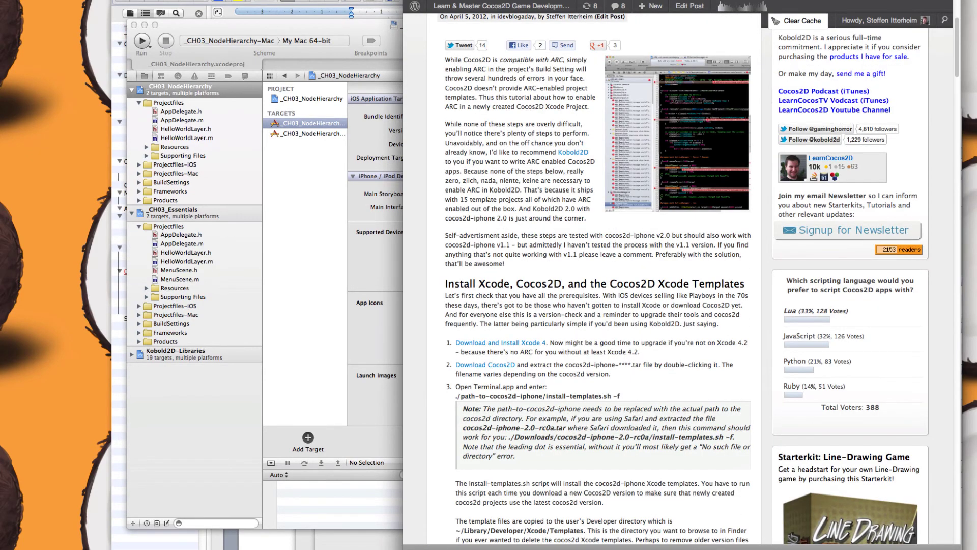
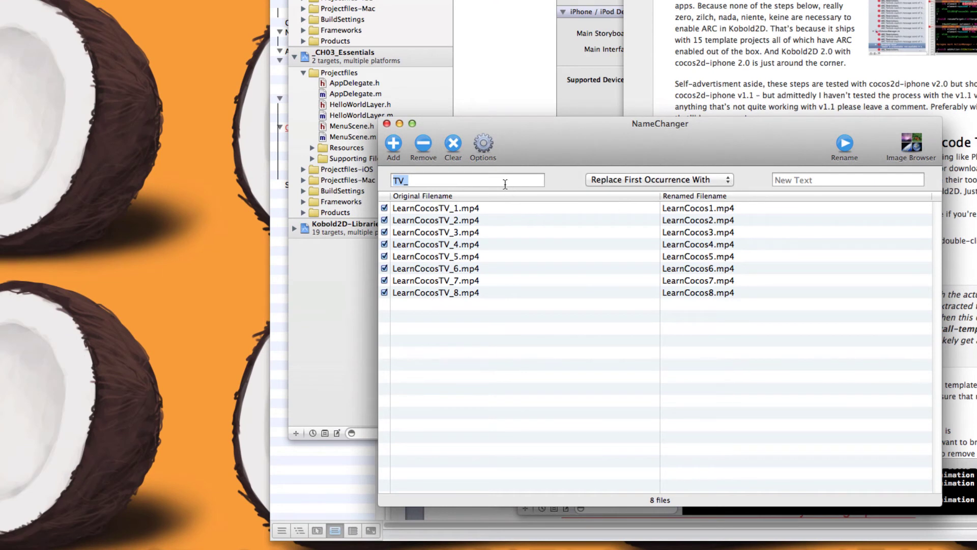
Step: In NameChanger, preview replacing the first occurrence of TV_ with HDTV_ in the LearnCocosTV file names
{"action": "left_click", "coordinate": [507, 183]}
{"action": "key", "text": "BackSpace"}
{"action": "key", "text": "BackSpace"}
{"action": "key", "text": "BackSpace"}
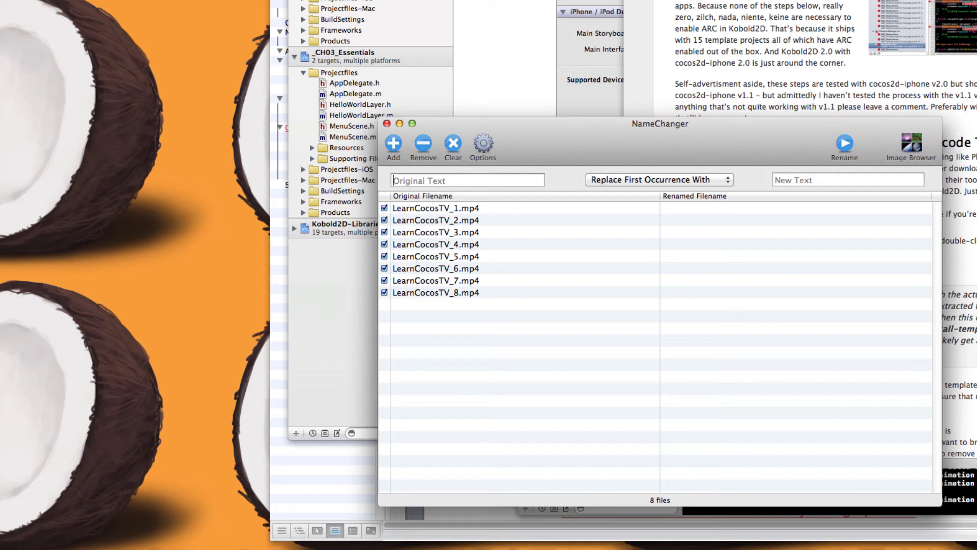
{"action": "type", "text": "TV"}
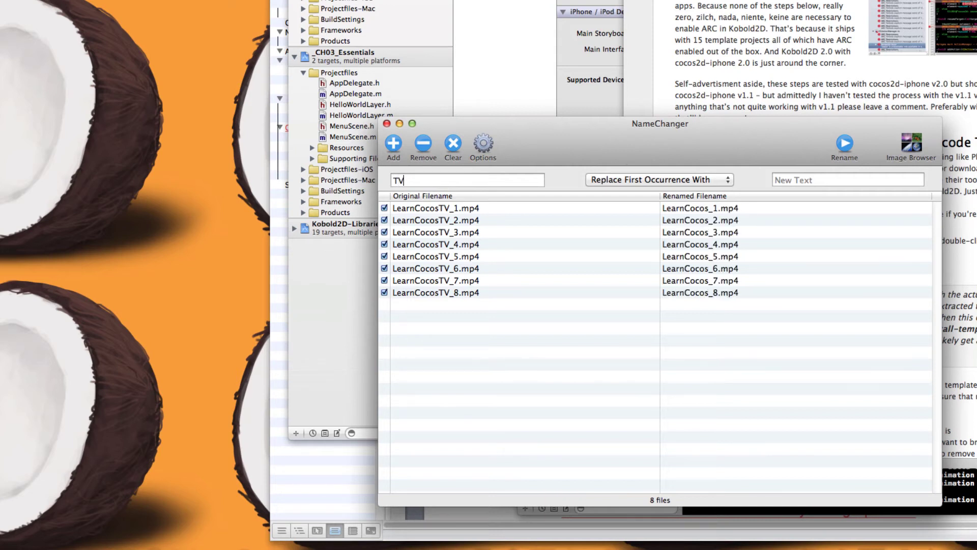
{"action": "type", "text": "_"}
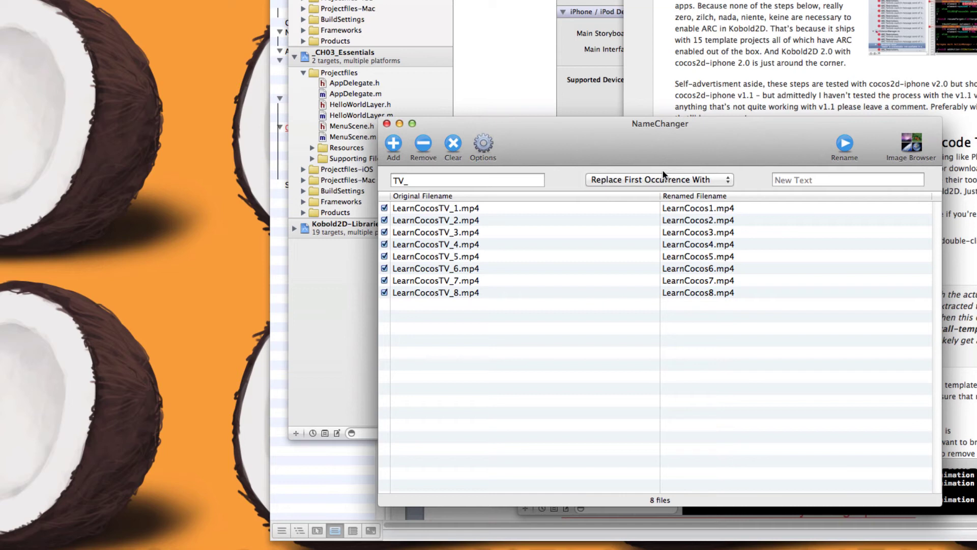
{"action": "type", "text": "HDTV"}
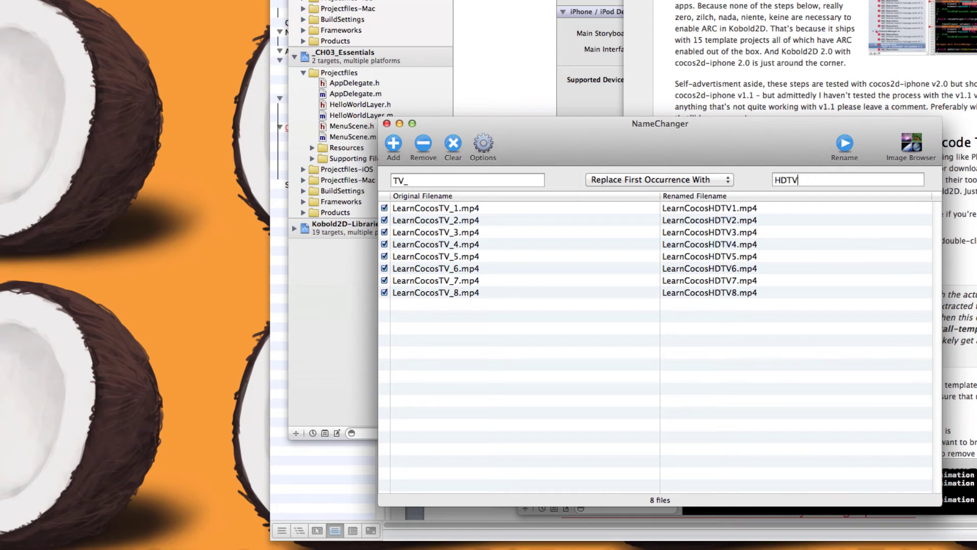
{"action": "type", "text": "_"}
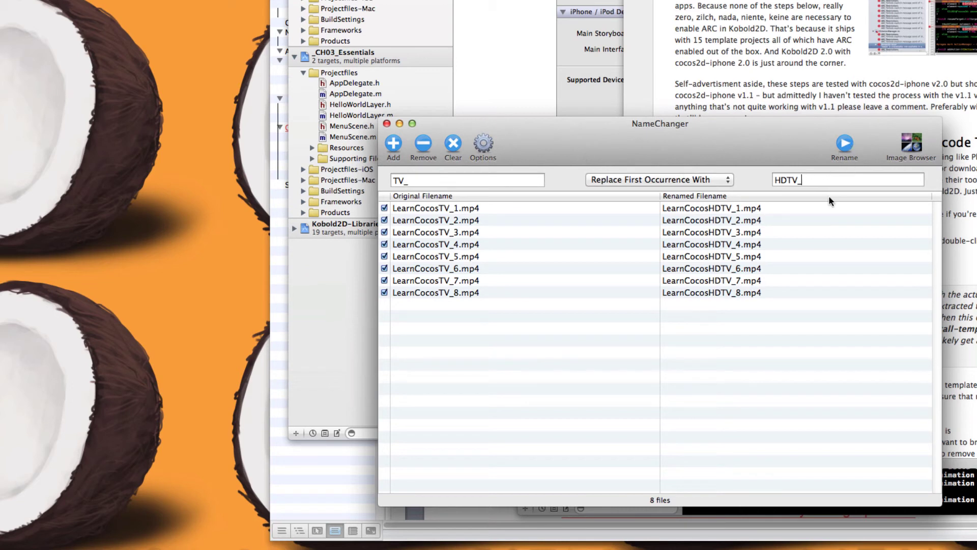
Step: Preview the Sequence, Date and Regular Expression renaming methods on the listed files, and close the NameChanger window
{"action": "left_click", "coordinate": [677, 180]}
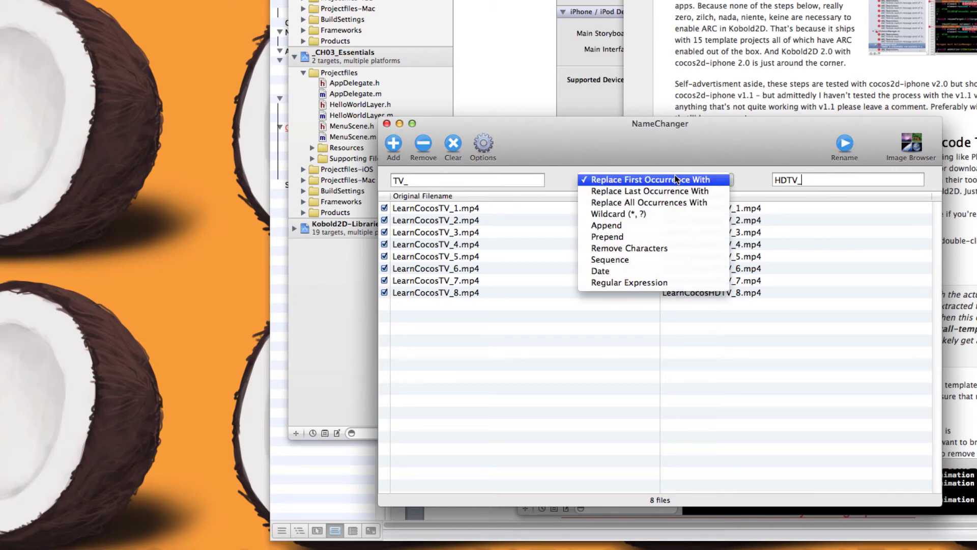
{"action": "left_click", "coordinate": [643, 259]}
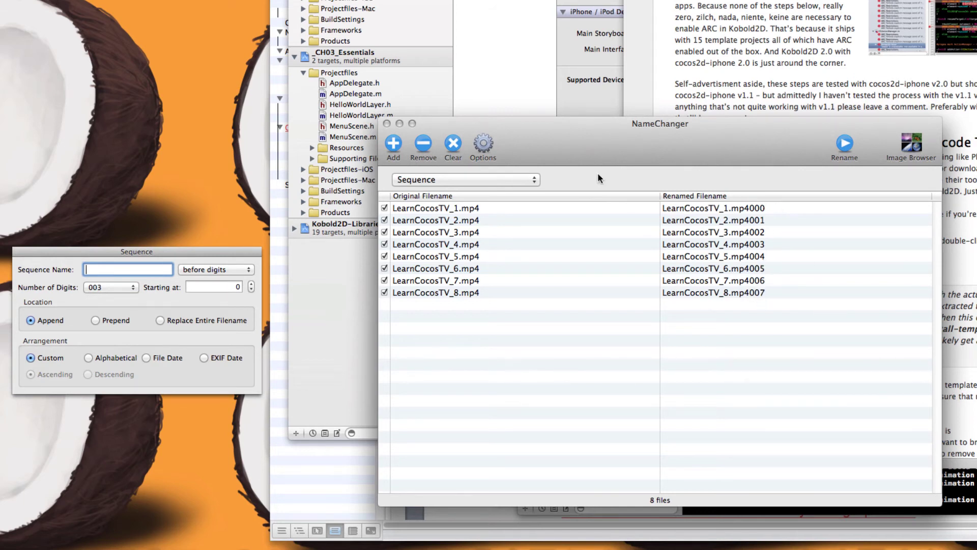
{"action": "left_click", "coordinate": [464, 179]}
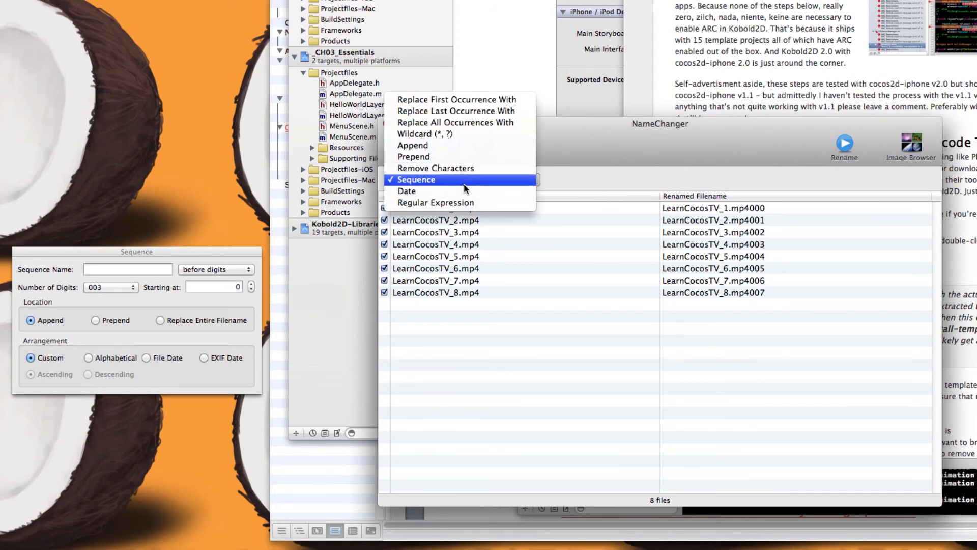
{"action": "left_click", "coordinate": [460, 194]}
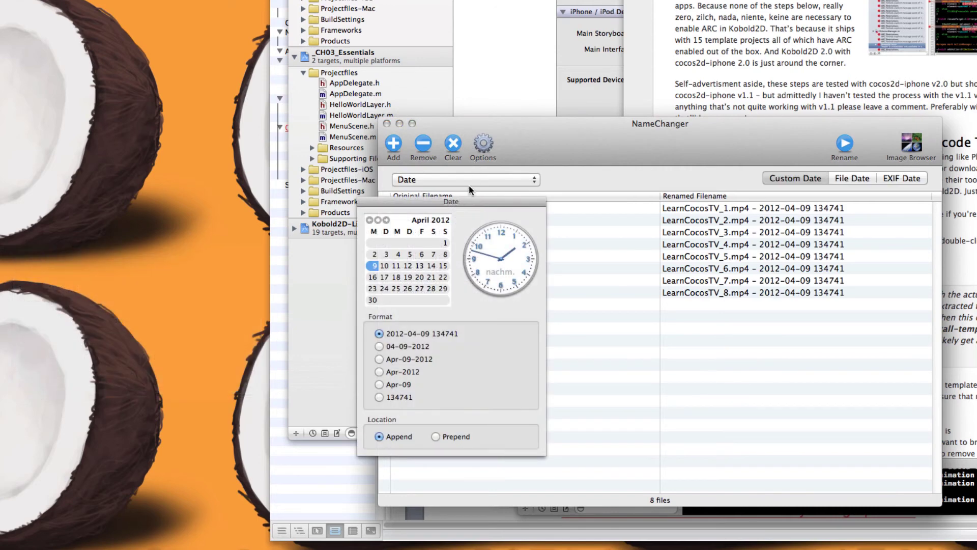
{"action": "left_click", "coordinate": [469, 183]}
{"action": "left_click", "coordinate": [469, 191]}
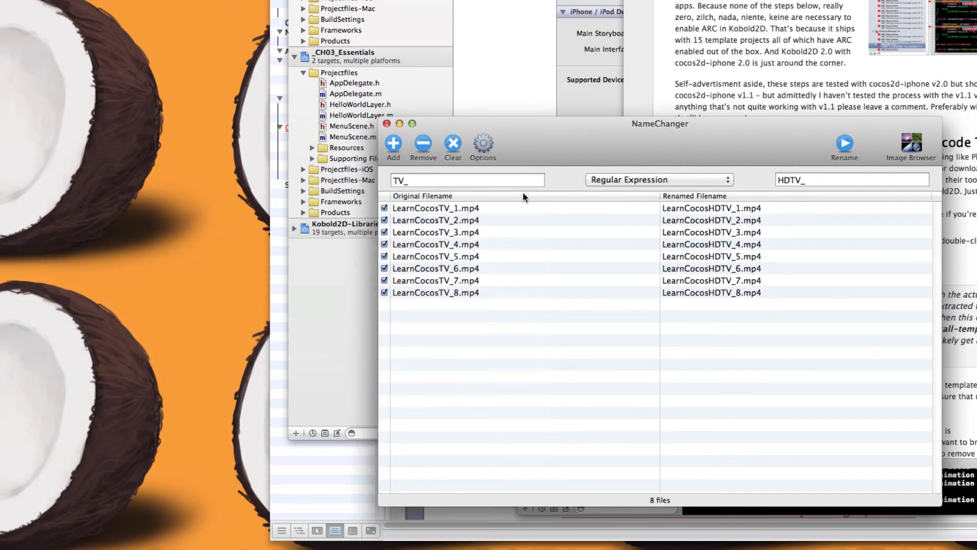
{"action": "double_click", "coordinate": [423, 181]}
{"action": "left_click", "coordinate": [387, 123]}
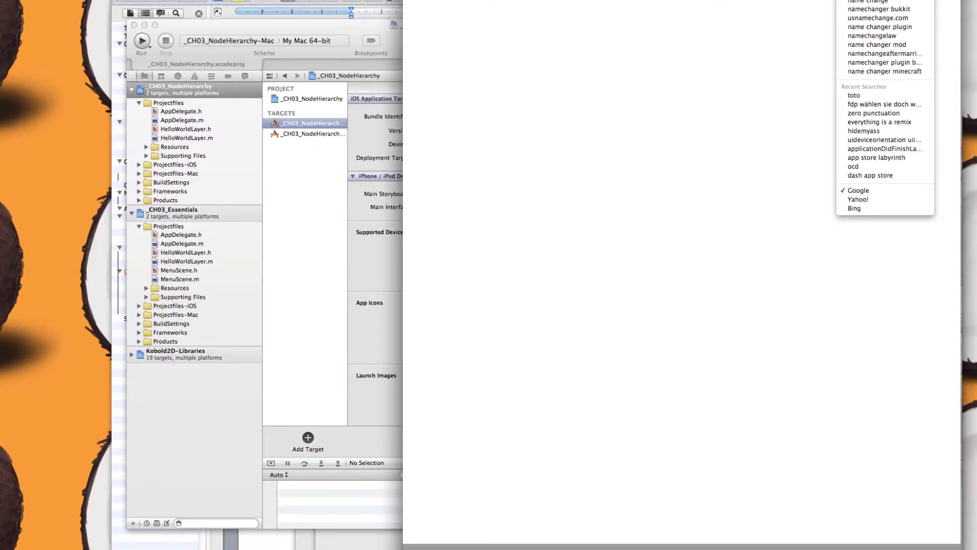
Step: Search Google for namechanger and open the MRR Software product page
{"action": "key", "text": "Return"}
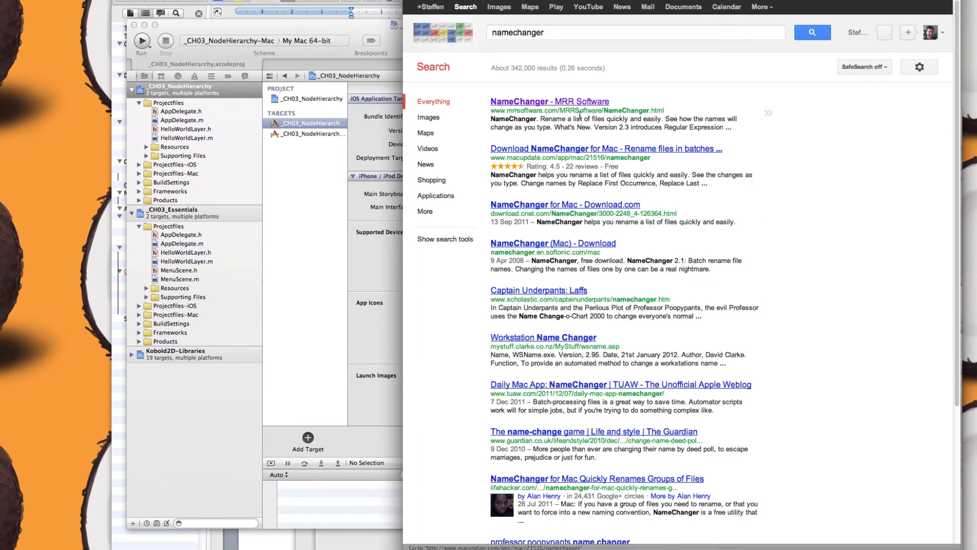
{"action": "left_click", "coordinate": [568, 102]}
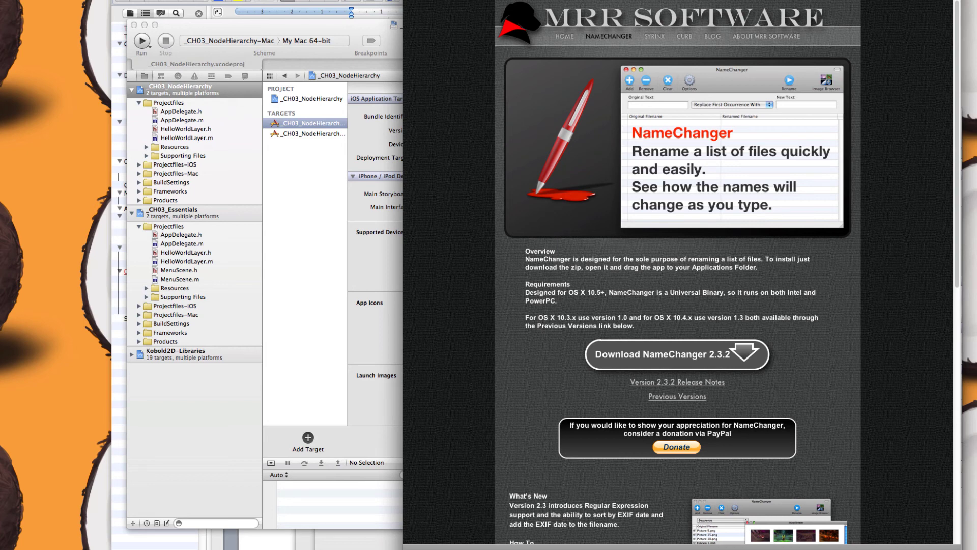
Step: Switch back to Xcode and bring the __CH03 workspace window to the front
{"action": "left_click", "coordinate": [200, 432]}
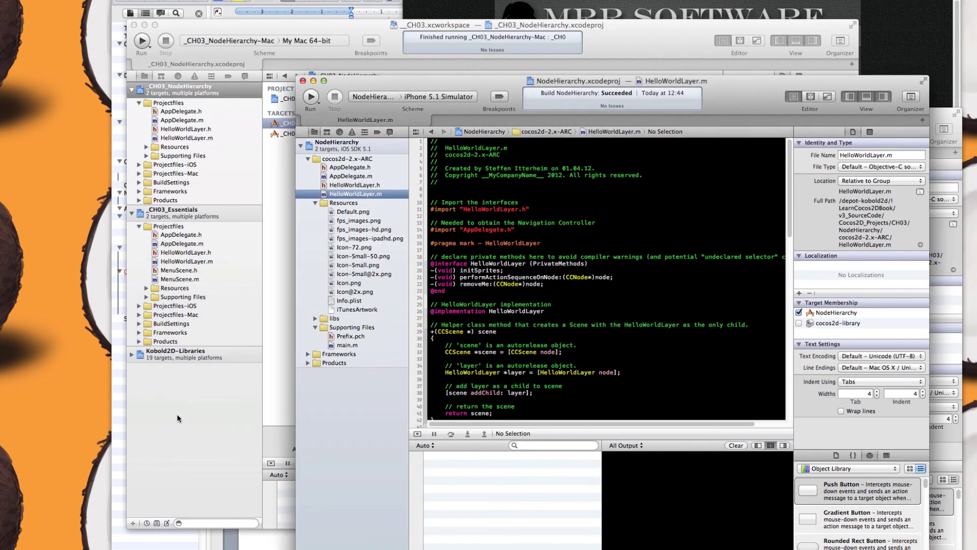
{"action": "left_click", "coordinate": [177, 418]}
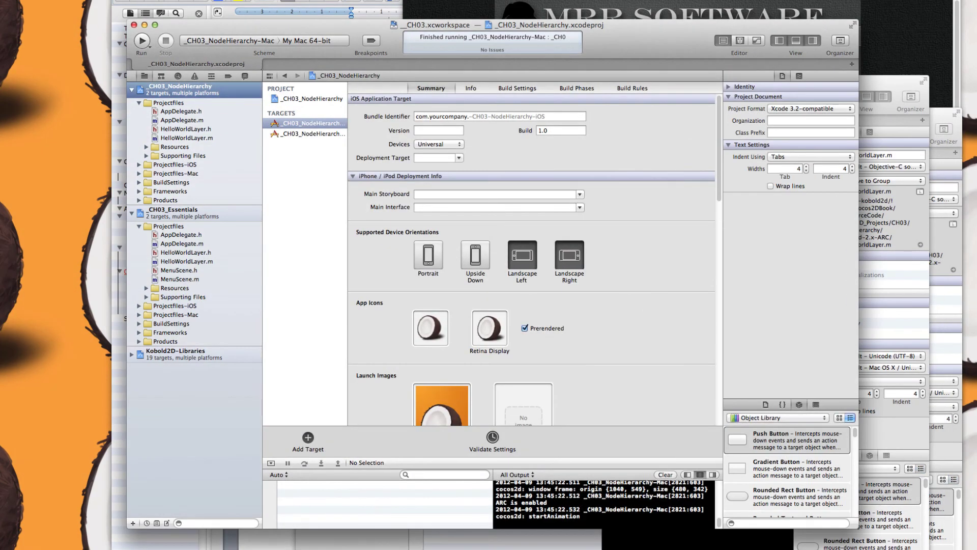